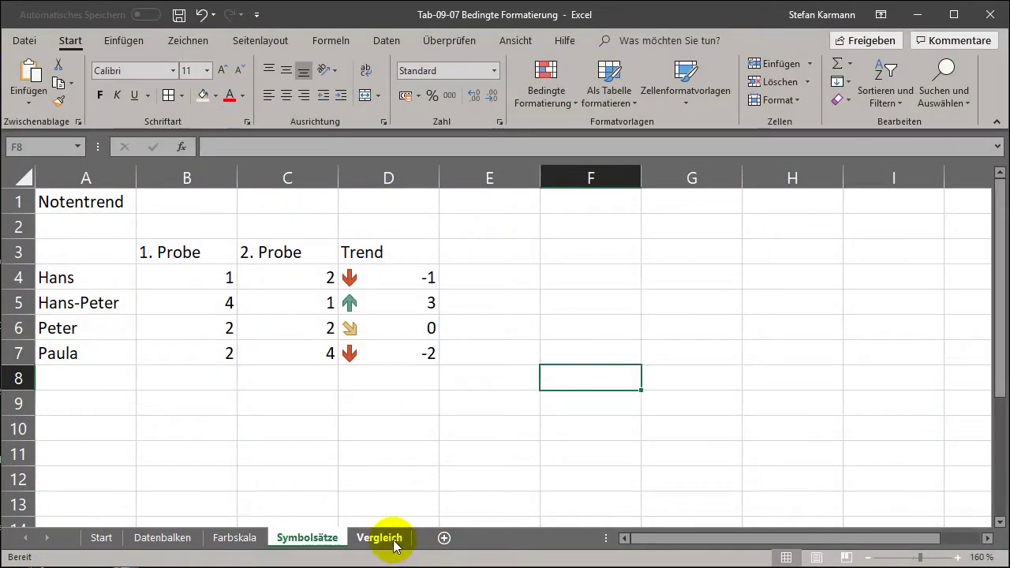
Switch to the Vergleich sheet with the Werkstücke abgeben table
{"action": "left_click", "coordinate": [393, 540]}
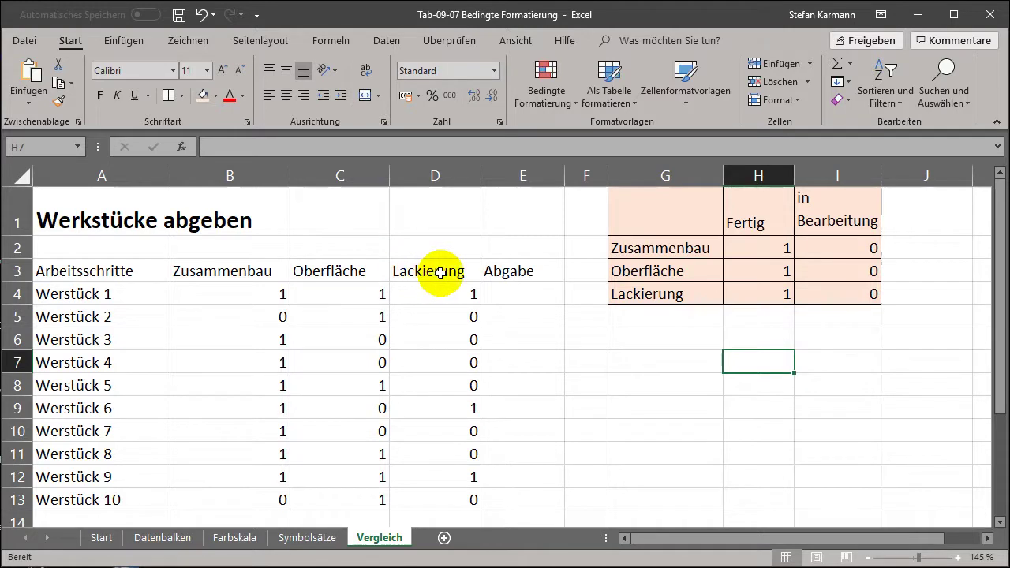
{"action": "left_click_drag", "start_coordinate": [273, 297], "coordinate": [427, 297]}
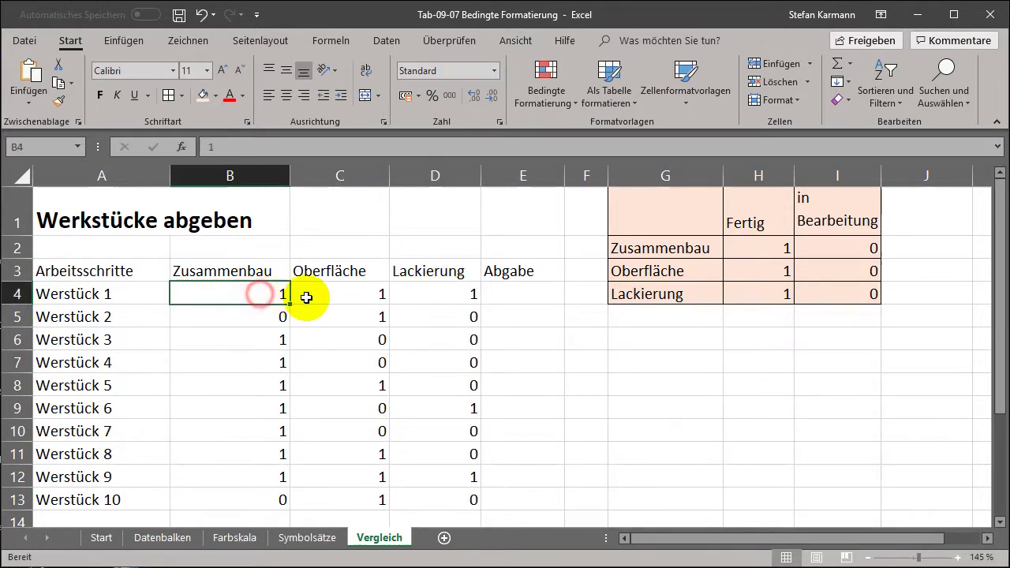
{"action": "left_click", "coordinate": [542, 296]}
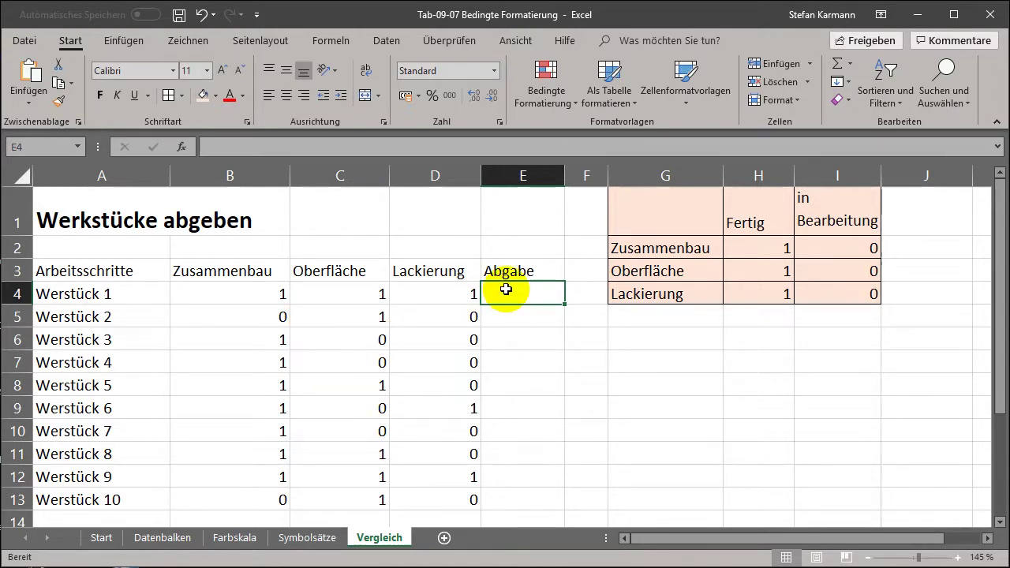
In E4, begin the formula =wenn((B4>=H2)* comparing Zusammenbau against its Fertig value
{"action": "type", "text": "="}
{"action": "type", "text": "wenn"}
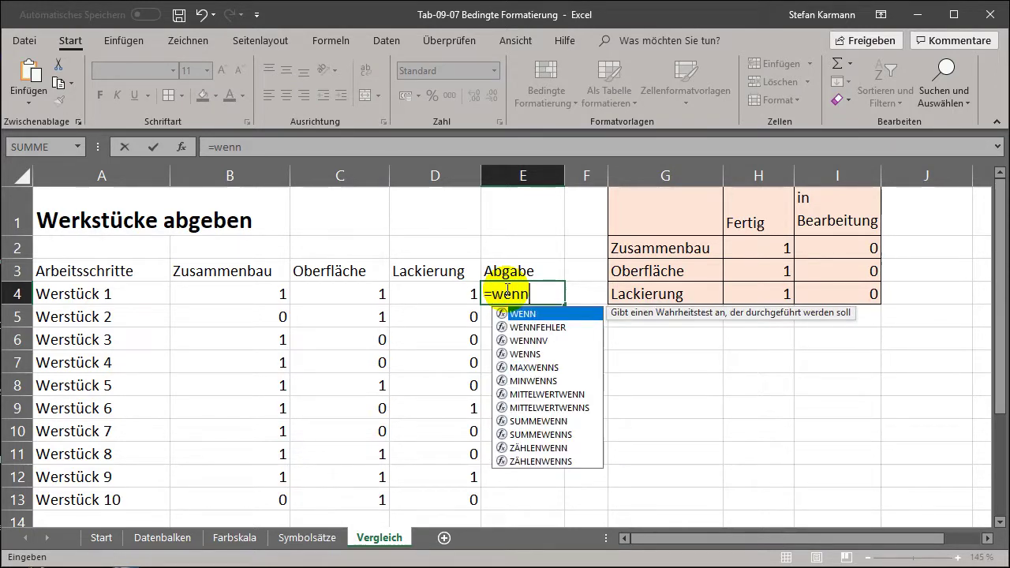
{"action": "type", "text": "(("}
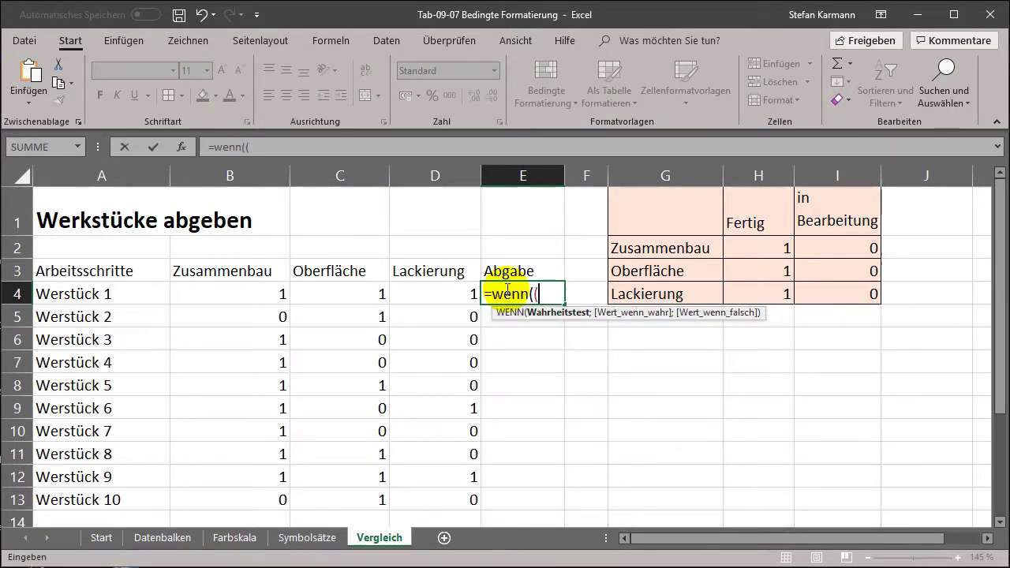
{"action": "left_click", "coordinate": [279, 295]}
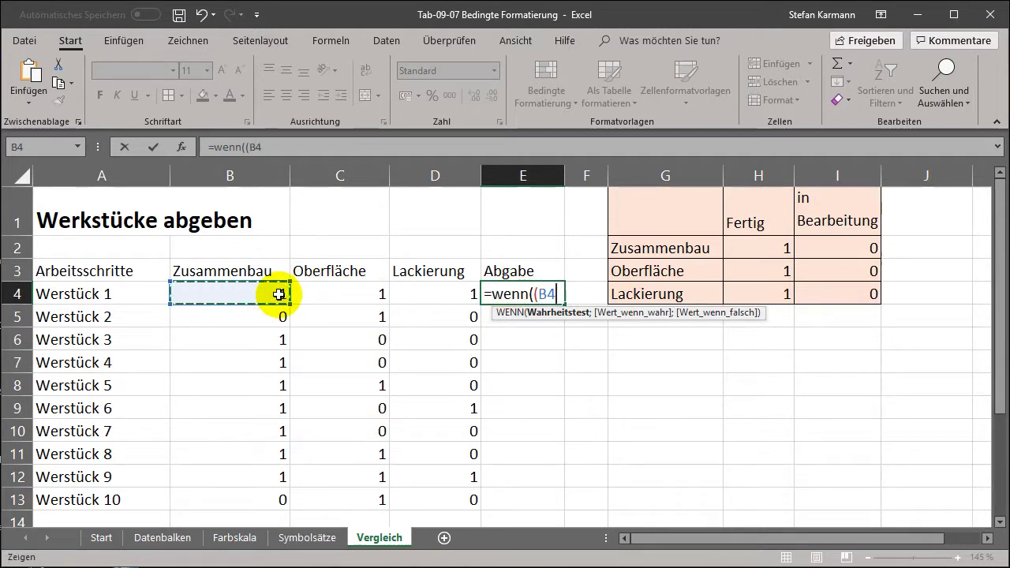
{"action": "type", "text": ">="}
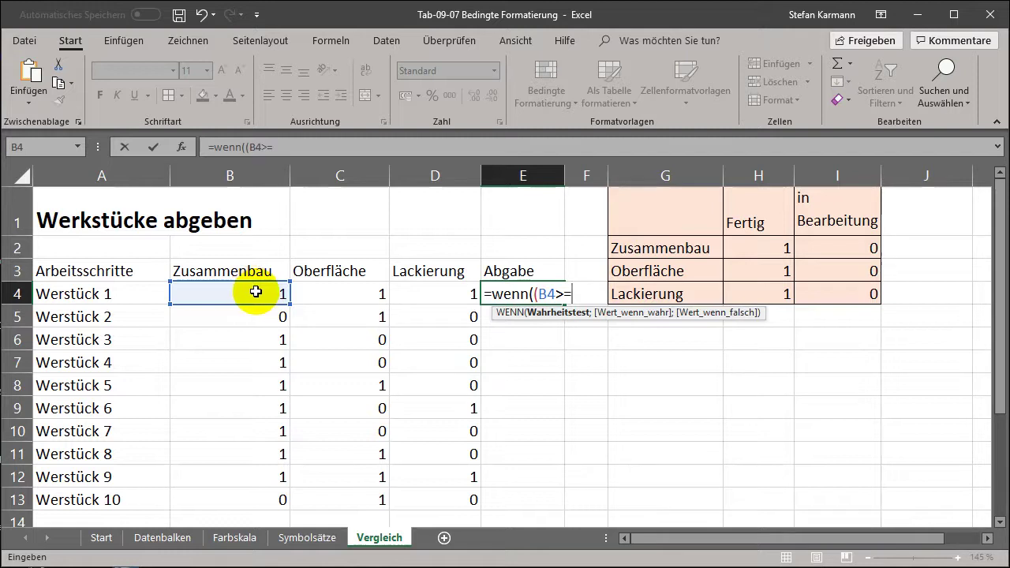
{"action": "left_click", "coordinate": [777, 248]}
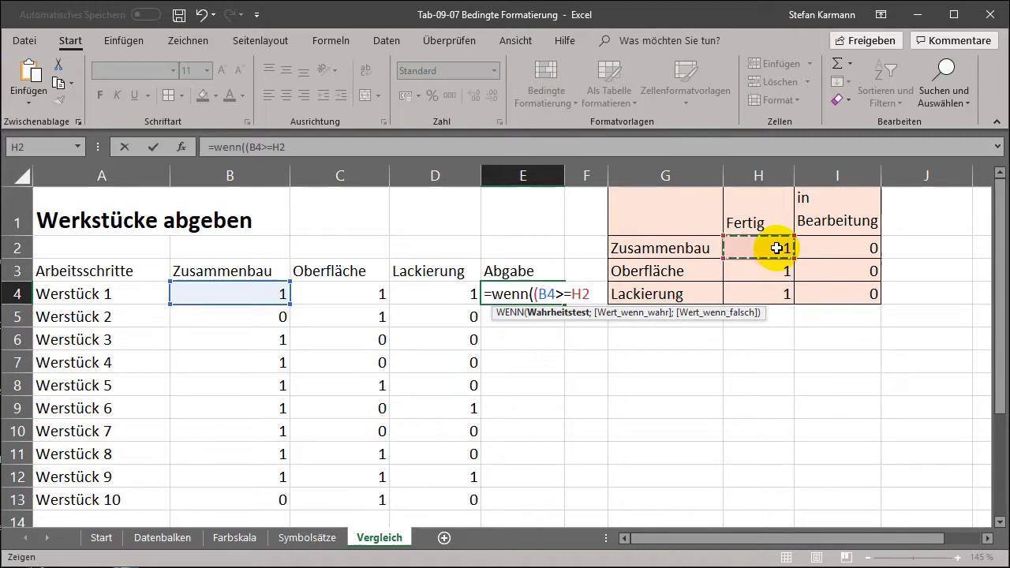
{"action": "type", "text": ")"}
{"action": "type", "text": "*"}
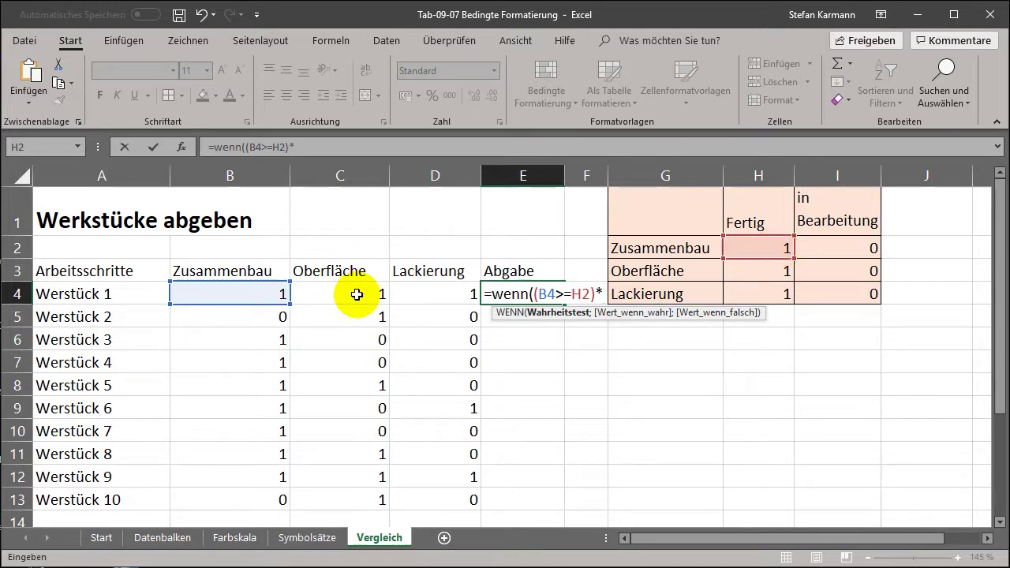
{"action": "type", "text": "("}
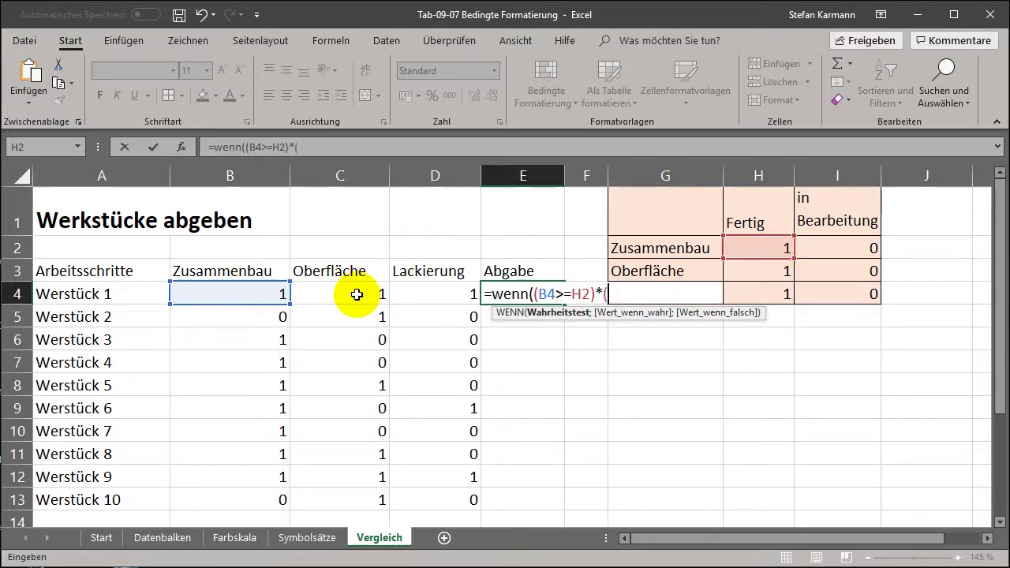
Add the Oberfläche check (C4>=H3) to the E4 condition
{"action": "left_click", "coordinate": [356, 295]}
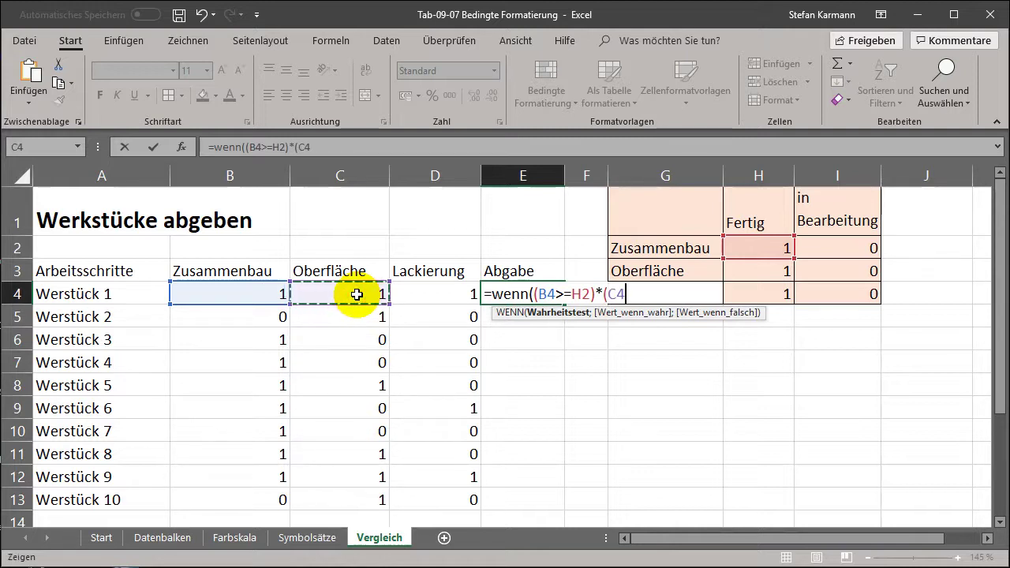
{"action": "type", "text": ">="}
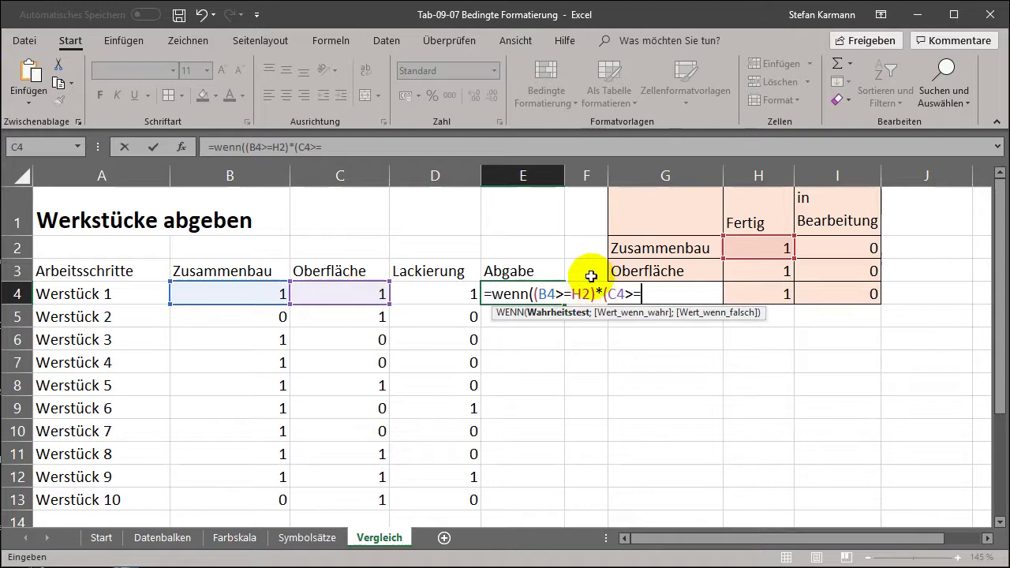
{"action": "left_click", "coordinate": [778, 270]}
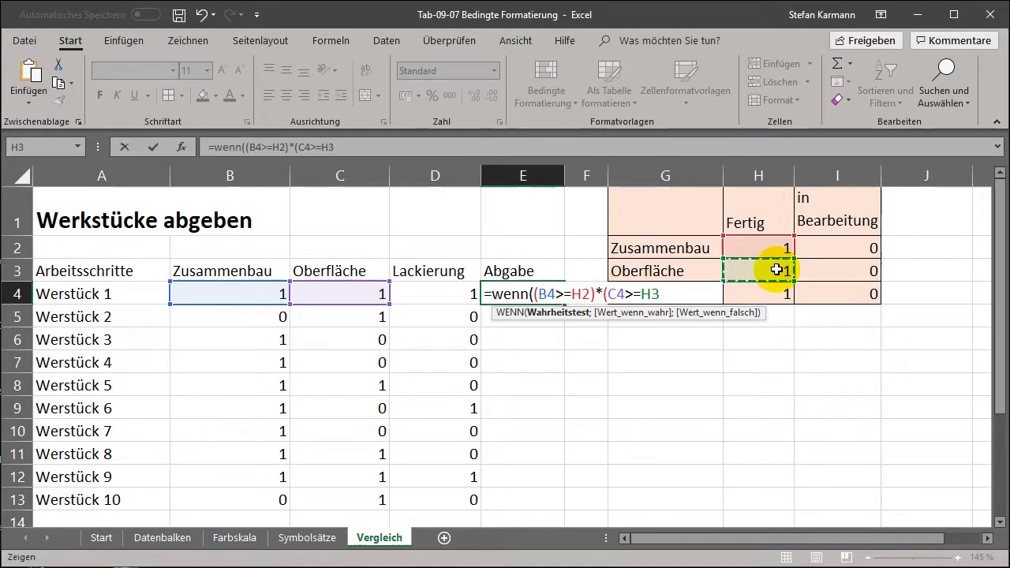
{"action": "type", "text": ")*"}
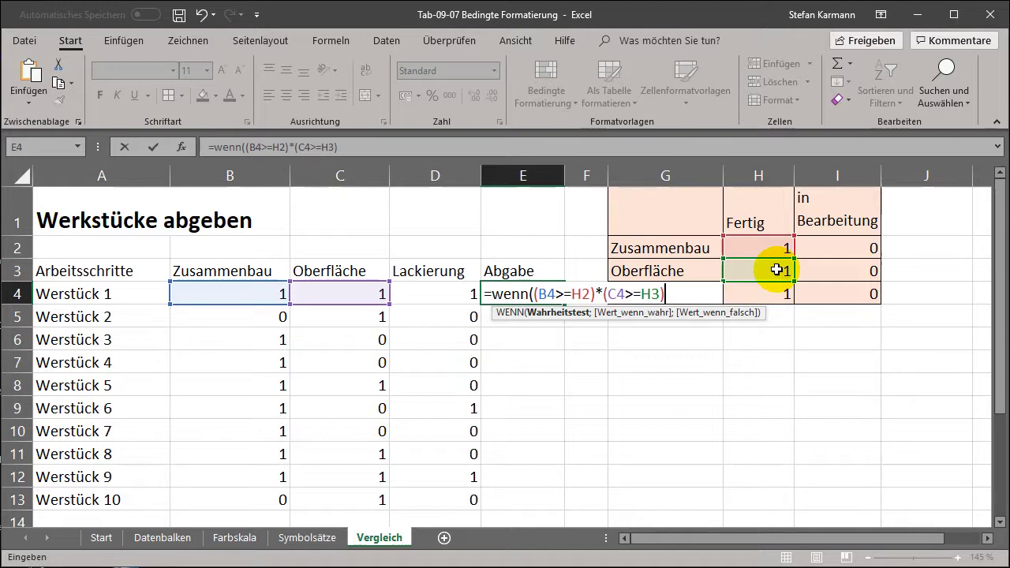
Add the Lackierung check (D4>=H4) and require the product to equal 1
{"action": "left_click", "coordinate": [434, 293]}
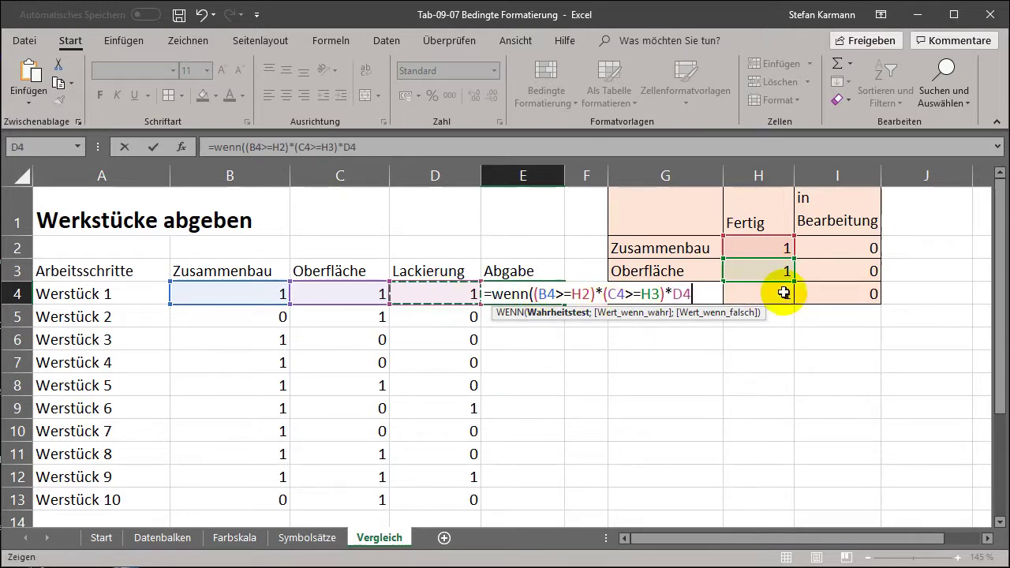
{"action": "left_click", "coordinate": [674, 293]}
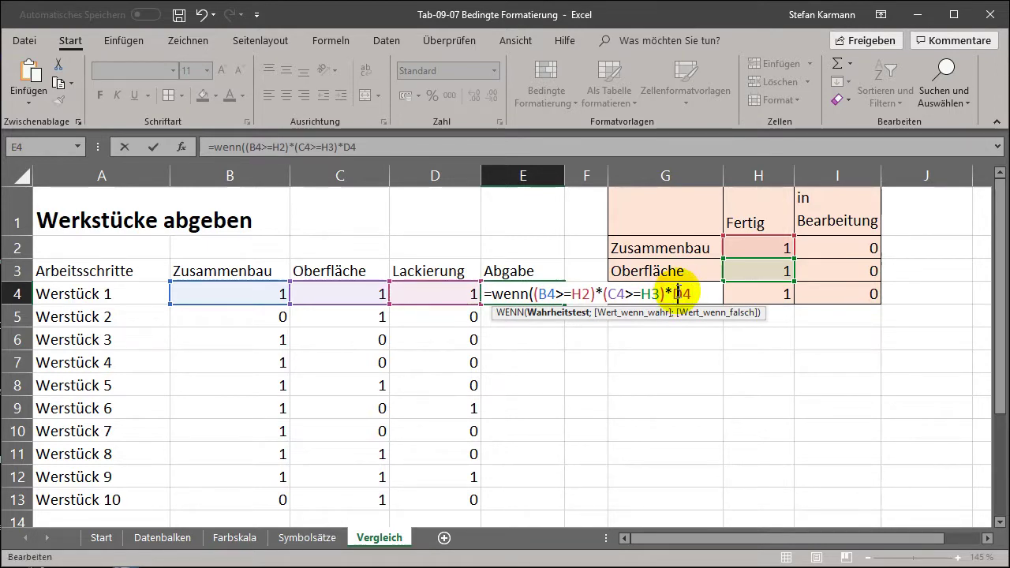
{"action": "type", "text": "("}
{"action": "left_click", "coordinate": [708, 290]}
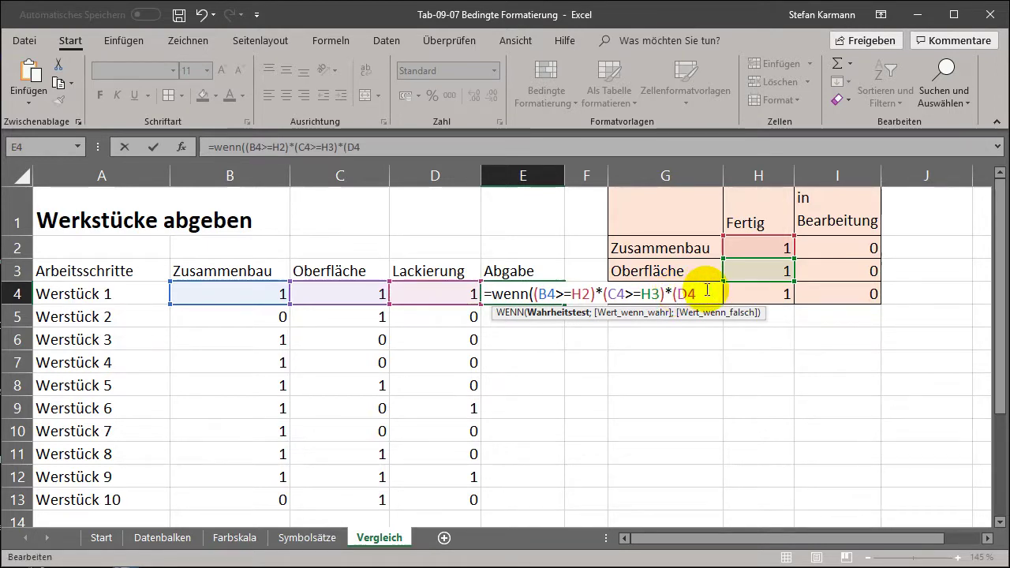
{"action": "type", "text": ">="}
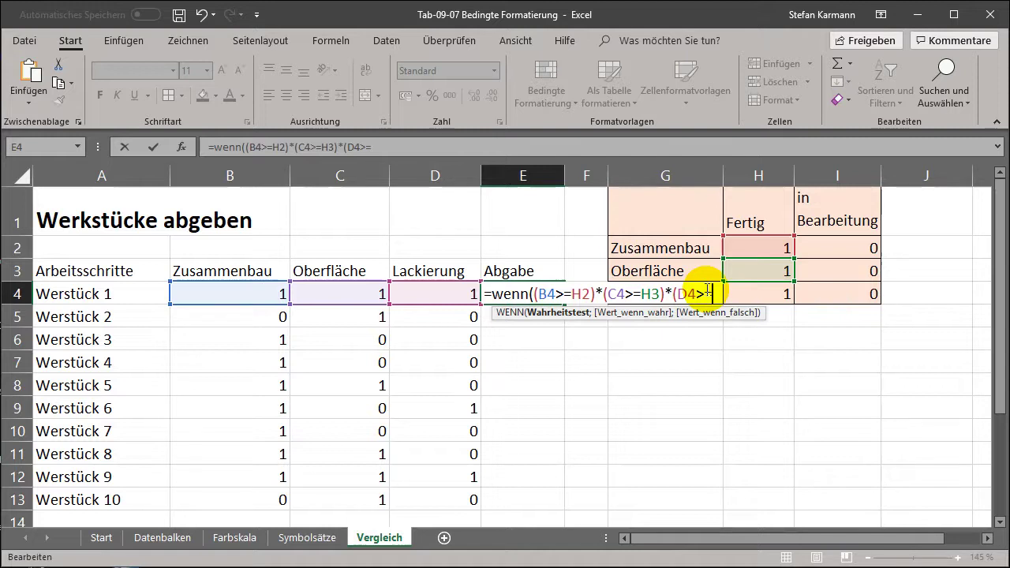
{"action": "left_click", "coordinate": [761, 296]}
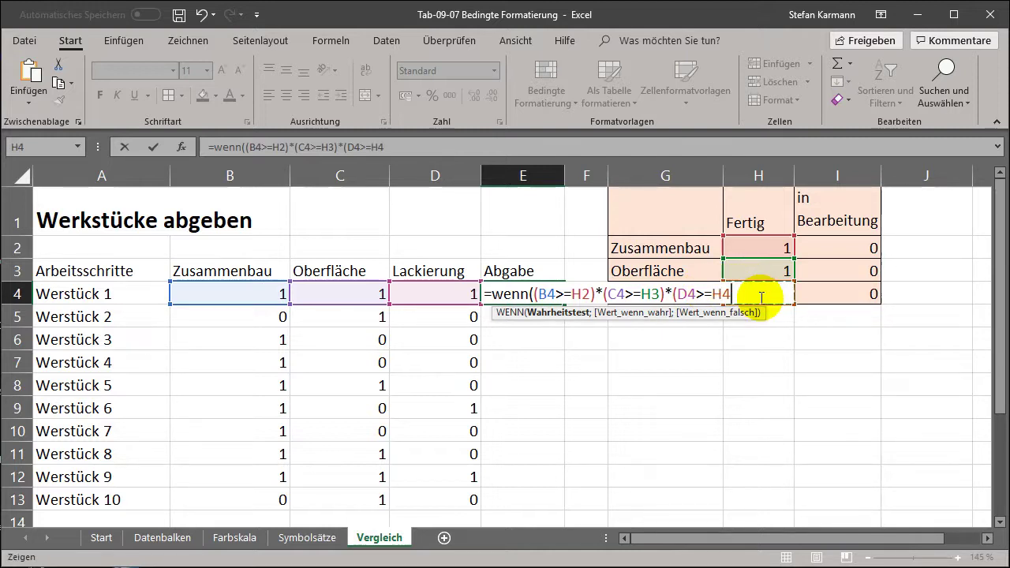
{"action": "type", "text": ")"}
{"action": "type", "text": "="}
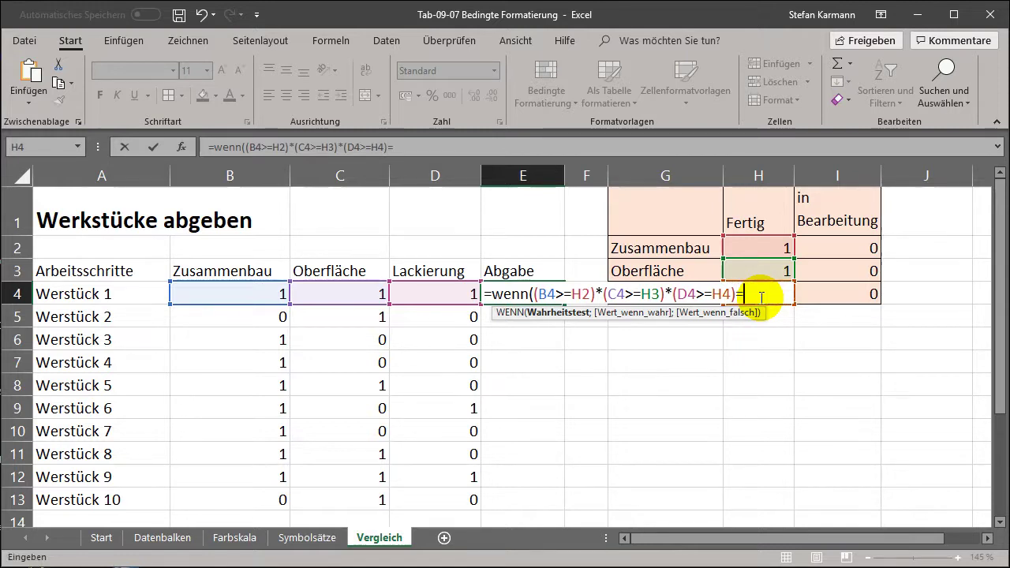
{"action": "type", "text": "1"}
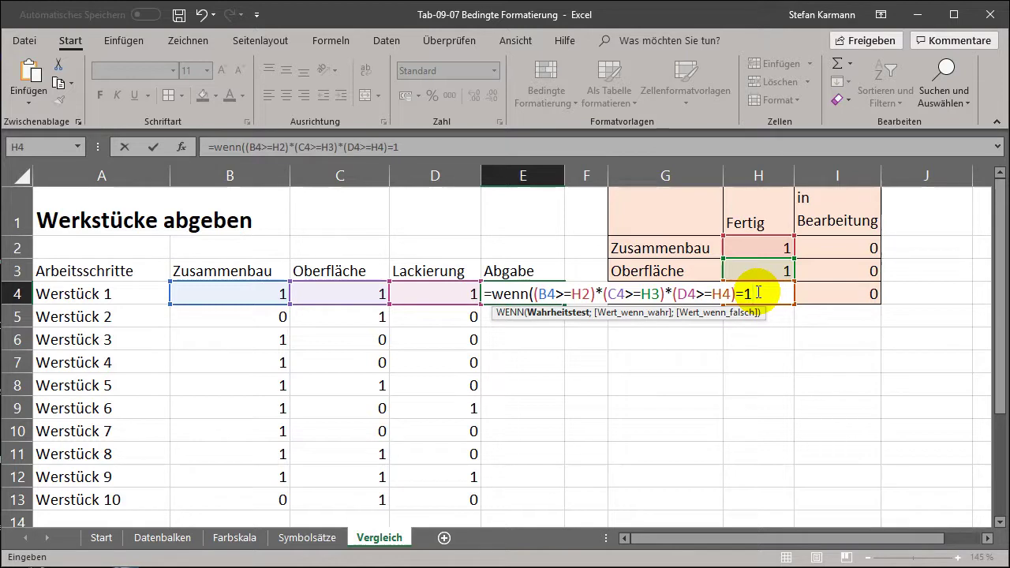
Complete the E4 formula with ;"ja";"nein") so Werstück 1 shows ja
{"action": "type", "text": ";"}
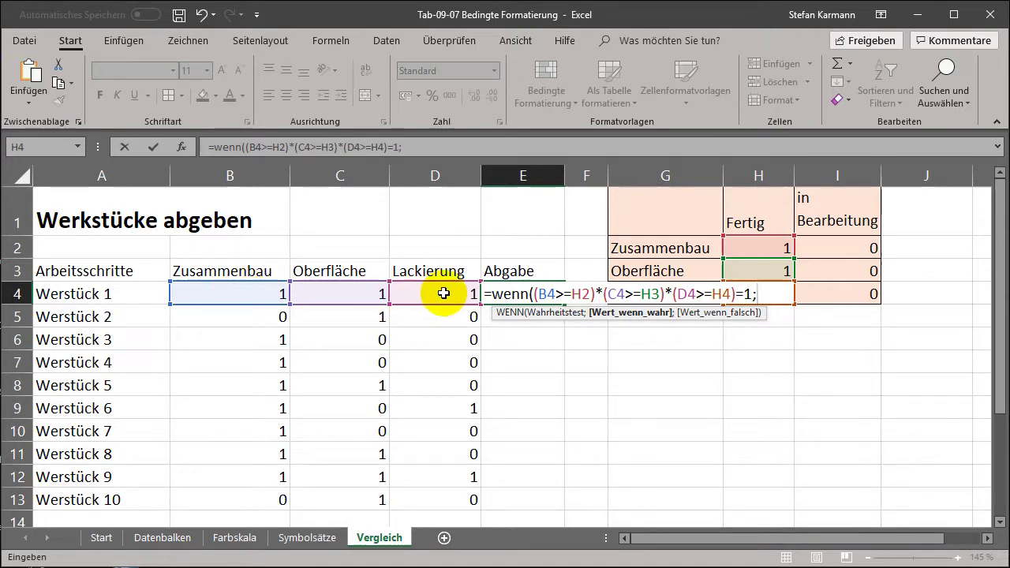
{"action": "type", "text": "\""}
{"action": "type", "text": "ja\";"}
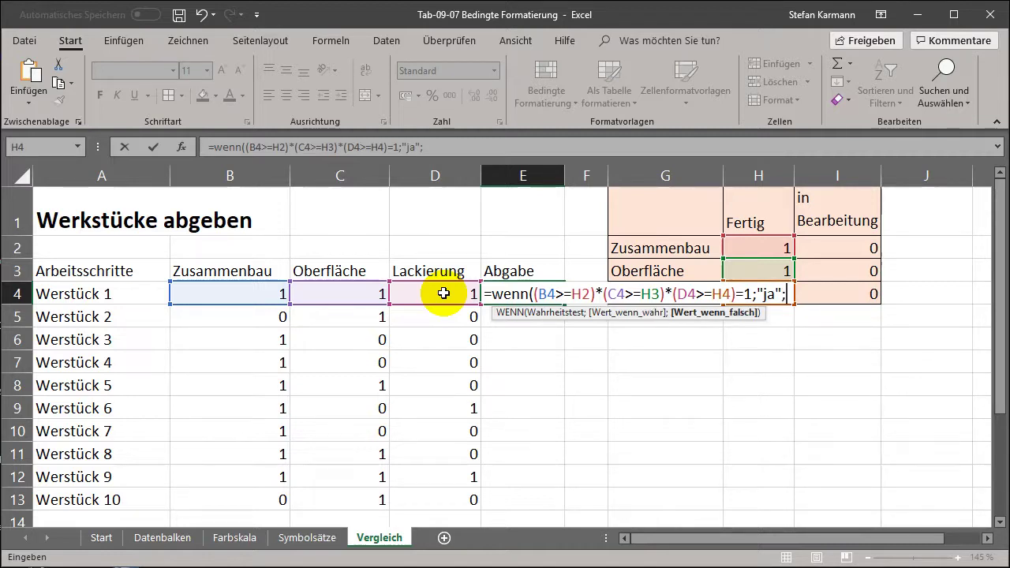
{"action": "type", "text": "\"nein"}
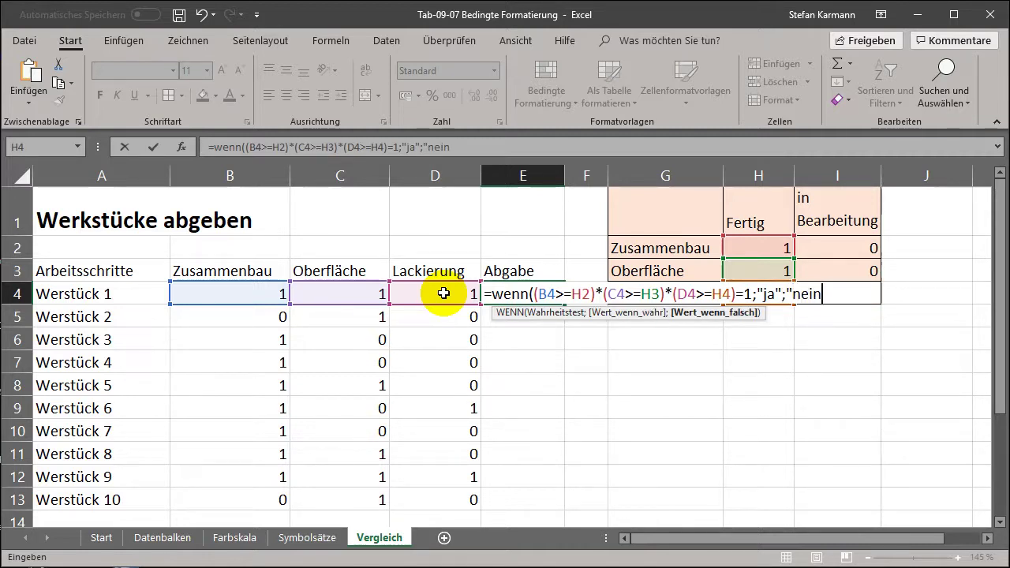
{"action": "type", "text": "\""}
{"action": "type", "text": ")"}
{"action": "key", "text": "Return"}
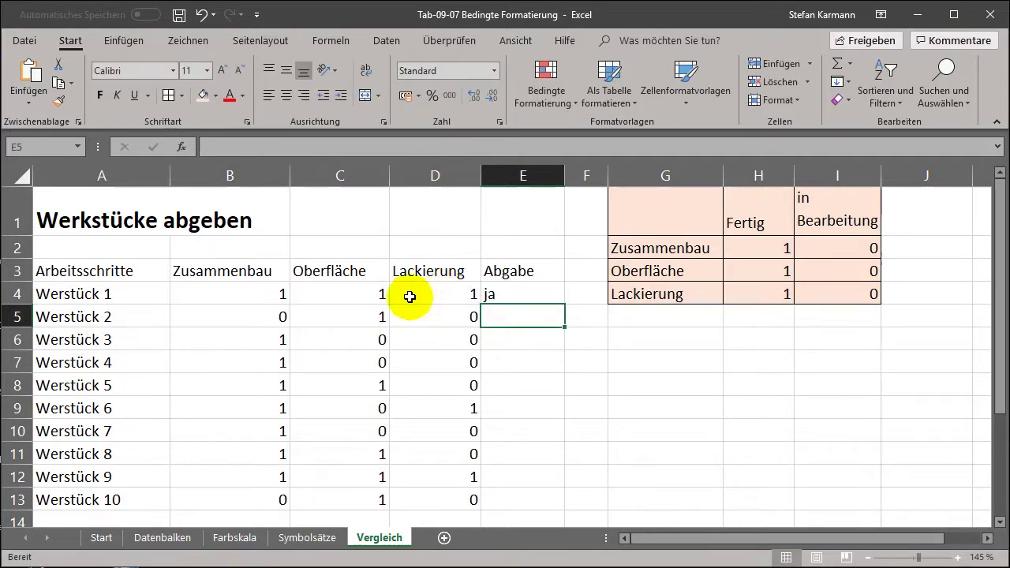
{"action": "left_click", "coordinate": [508, 296]}
{"action": "double_click", "coordinate": [376, 294]}
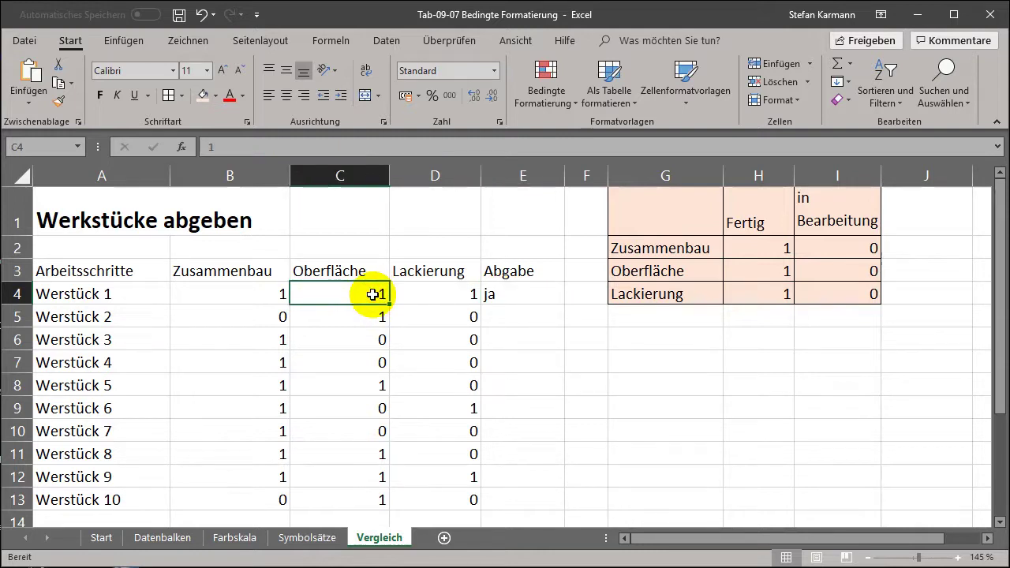
{"action": "key", "text": "BackSpace"}
{"action": "type", "text": "0"}
{"action": "key", "text": "Return"}
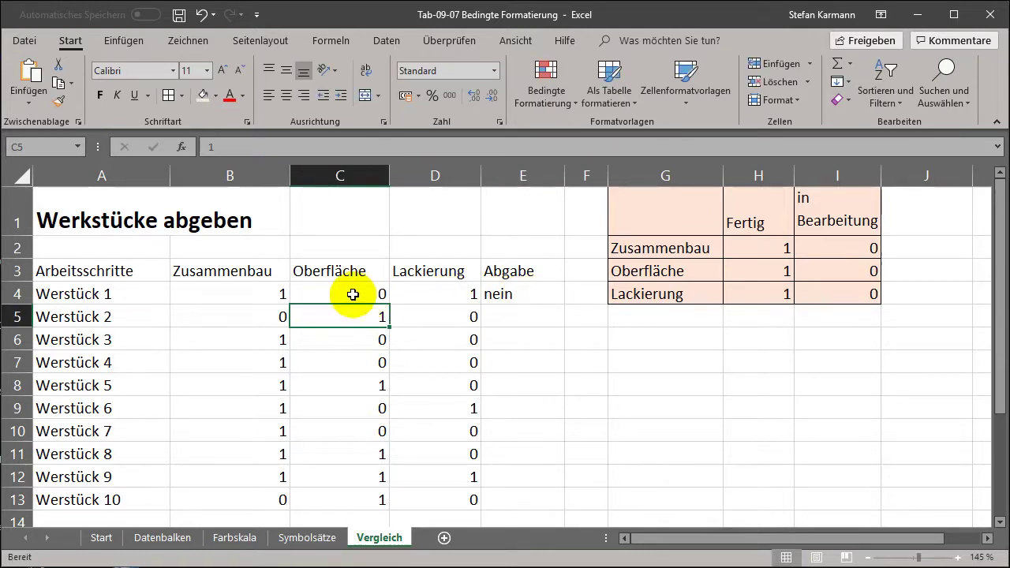
{"action": "left_click", "coordinate": [353, 295]}
{"action": "type", "text": "1"}
{"action": "key", "text": "Return"}
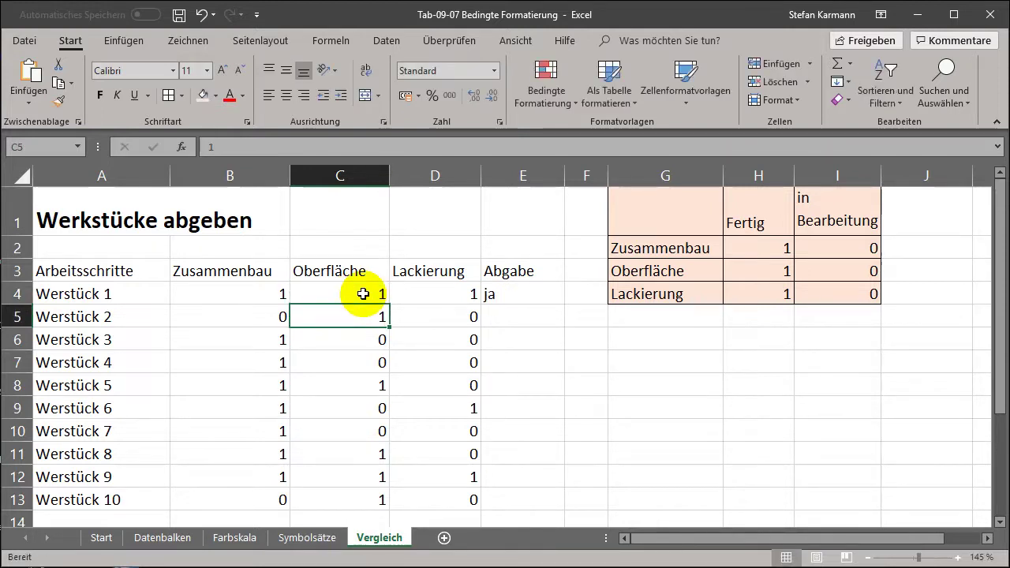
{"action": "left_click", "coordinate": [500, 295]}
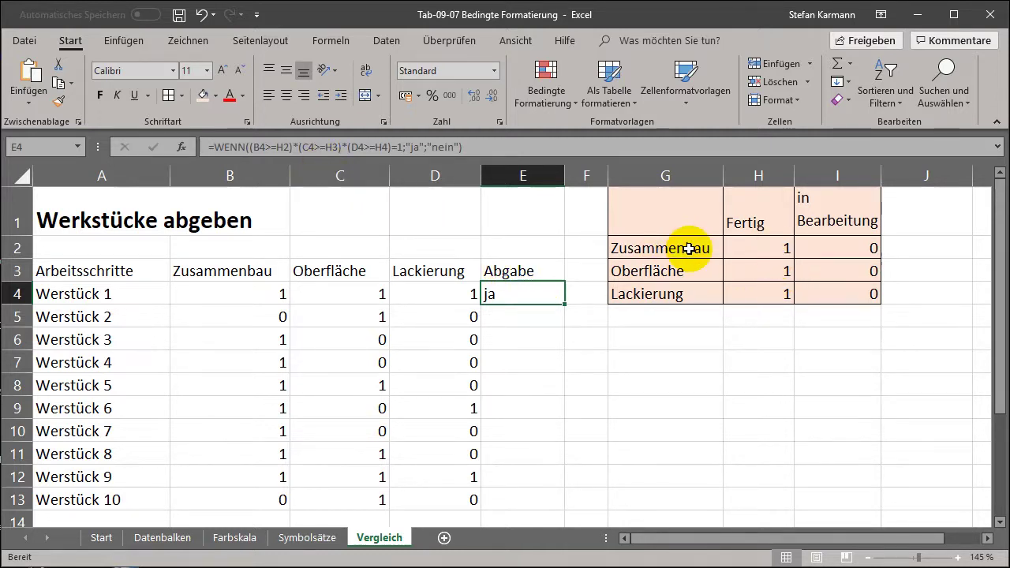
Change the E4 formula's Fertig references to $H$2, $H$3 and $H$4
{"action": "left_click", "coordinate": [289, 147]}
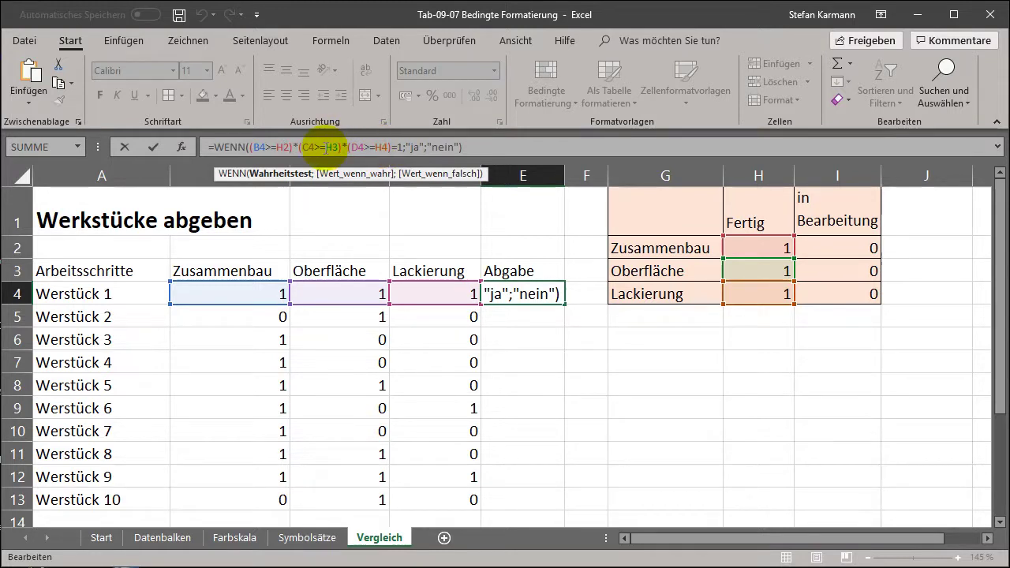
{"action": "left_click", "coordinate": [283, 146]}
{"action": "key", "text": "F4"}
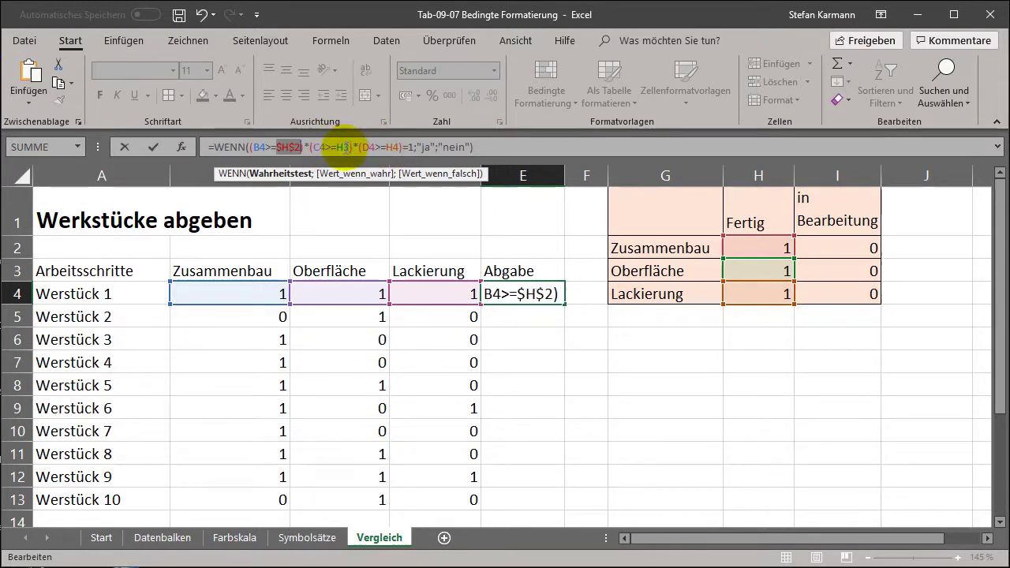
{"action": "left_click", "coordinate": [345, 146]}
{"action": "key", "text": "F4"}
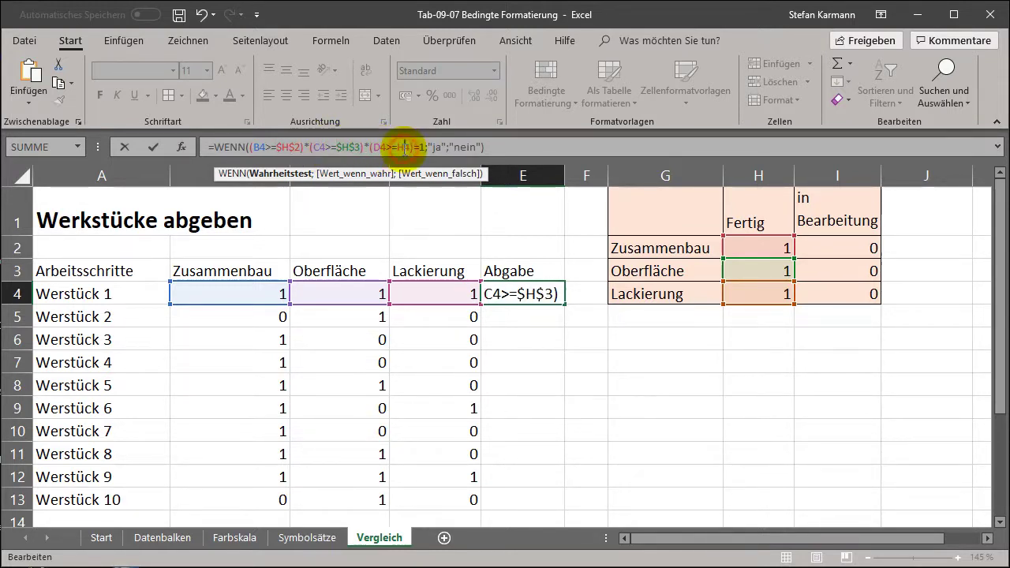
{"action": "left_click", "coordinate": [403, 147]}
{"action": "key", "text": "F4"}
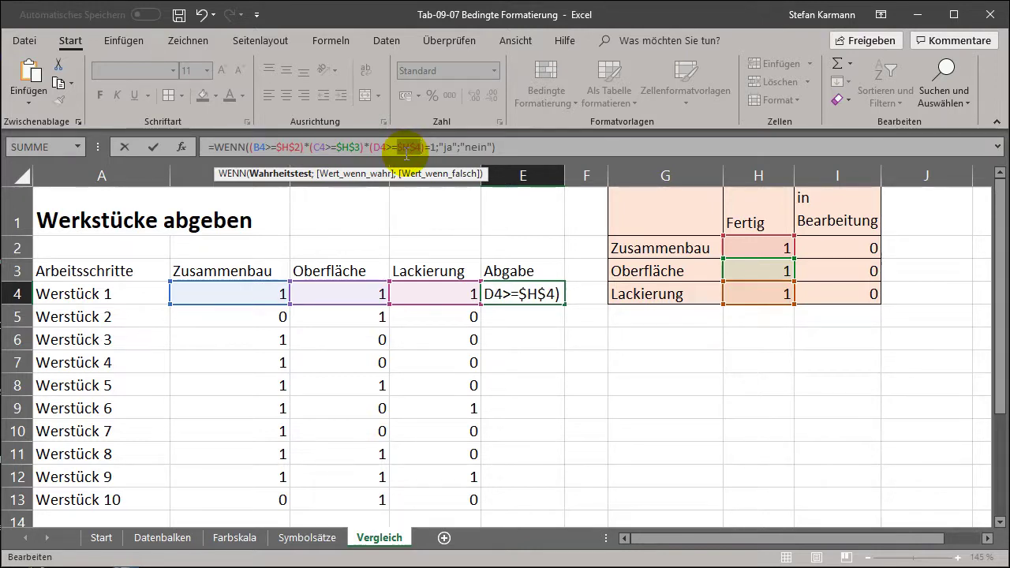
{"action": "key", "text": "Return"}
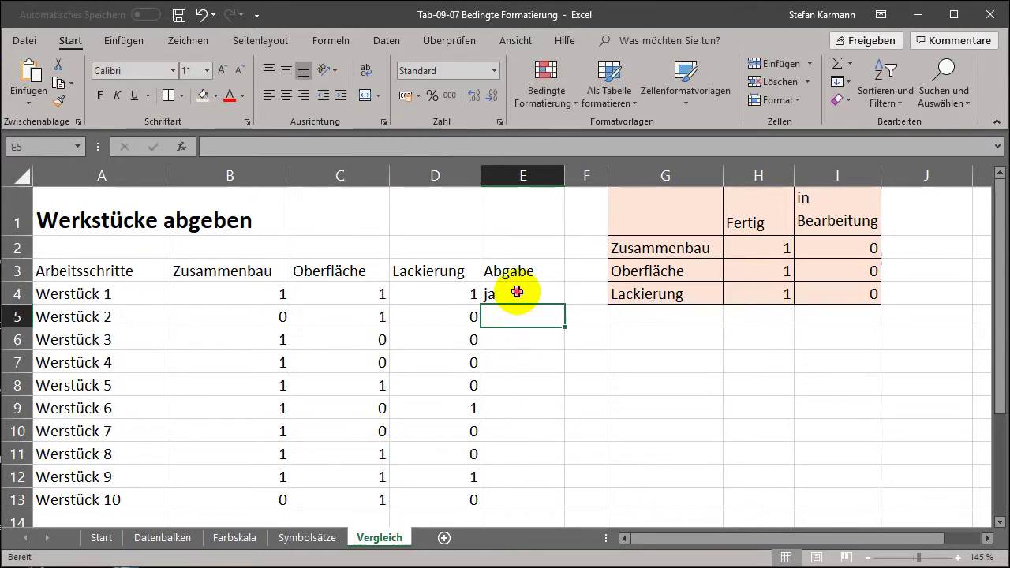
Fill the E4 formula down to E13, then select the Abgabe results E4:E13
{"action": "left_click", "coordinate": [517, 292]}
{"action": "left_click_drag", "start_coordinate": [565, 304], "coordinate": [560, 509]}
{"action": "left_click", "coordinate": [731, 474]}
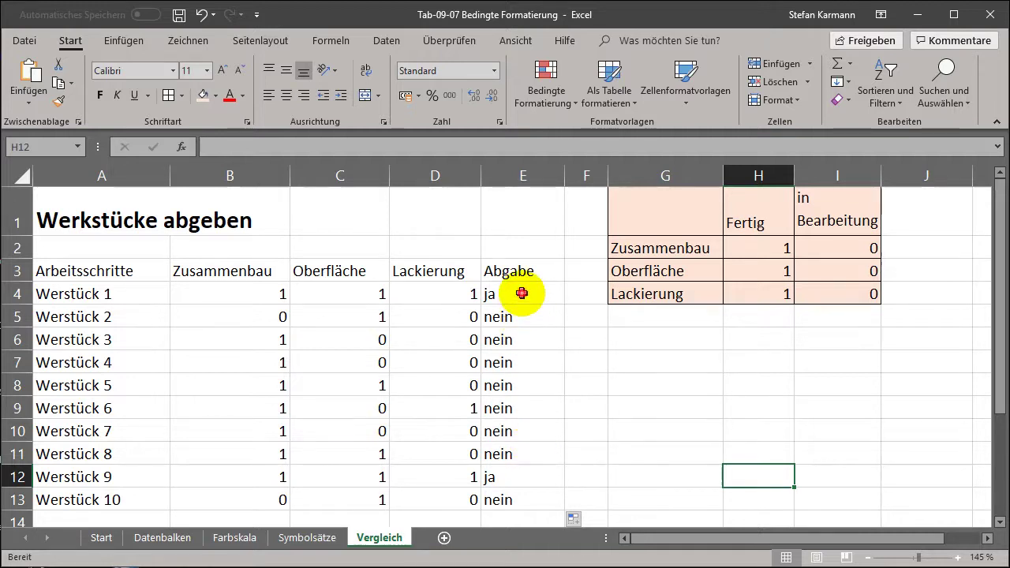
{"action": "left_click_drag", "start_coordinate": [522, 293], "coordinate": [527, 500]}
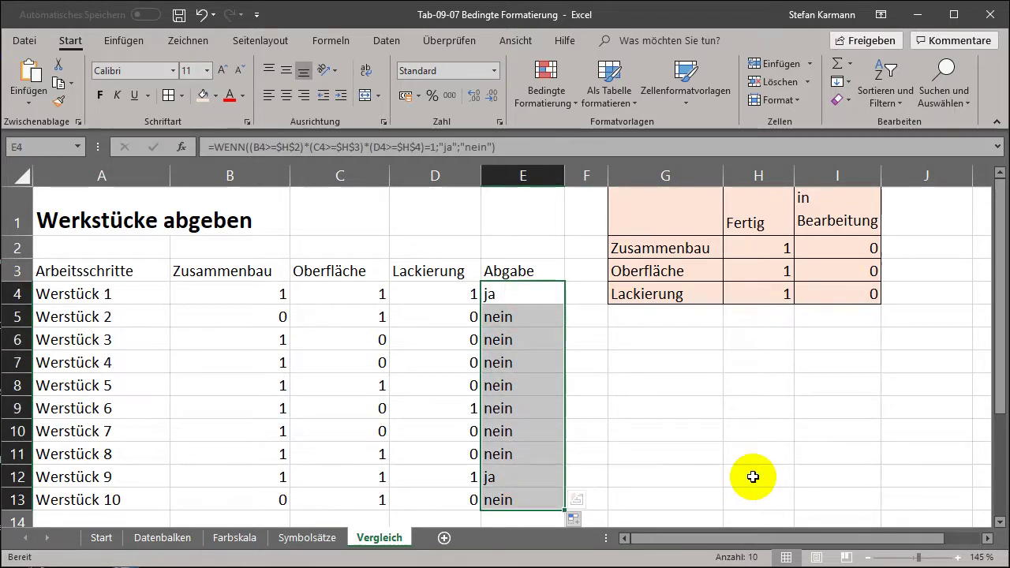
Start a new conditional formatting rule via Bedingte Formatierung > Neue Regel
{"action": "left_click", "coordinate": [565, 100]}
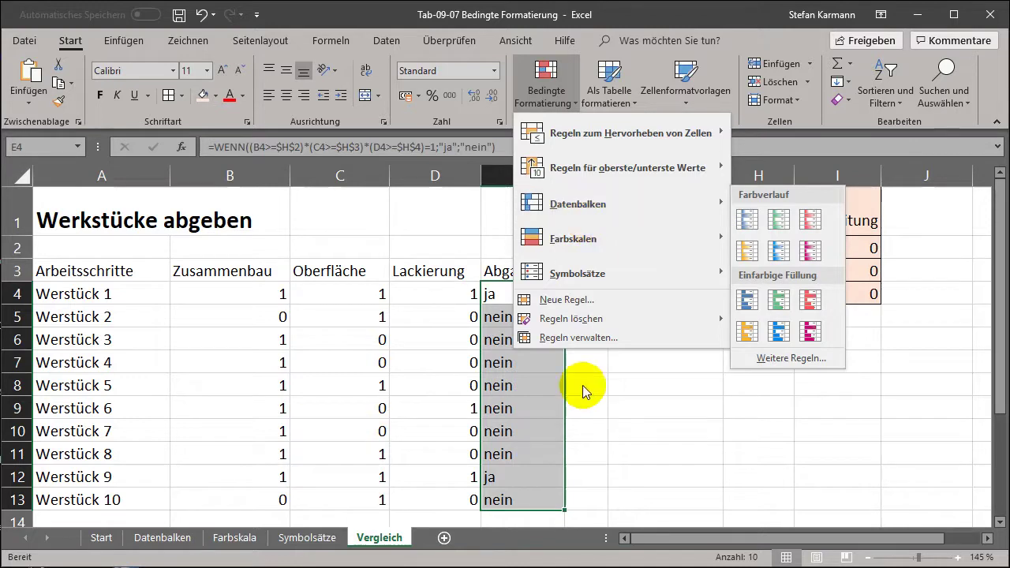
{"action": "left_click", "coordinate": [565, 299]}
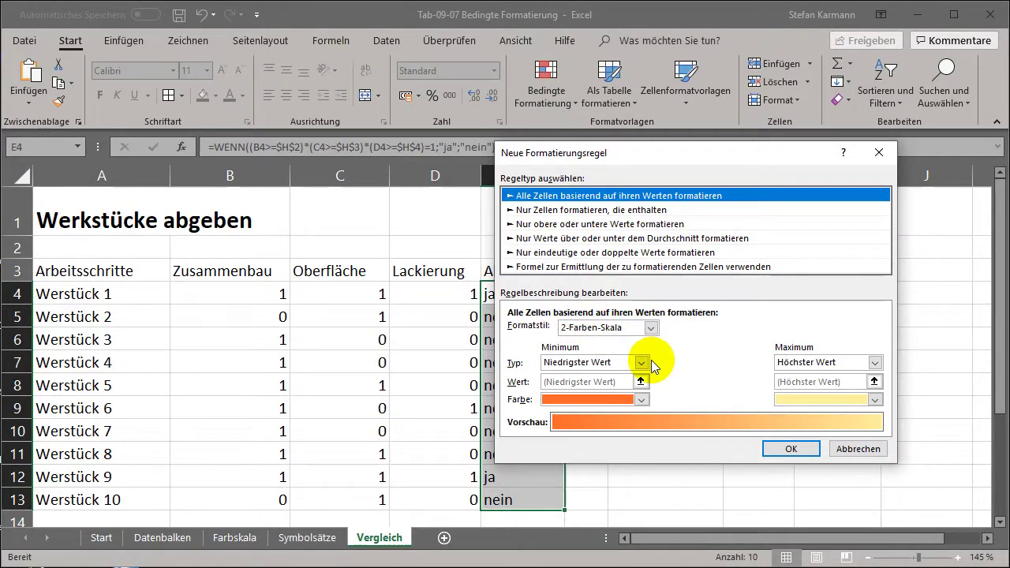
Add a rule filling cells whose Zellwert is gleich 'ja' with light green
{"action": "left_click", "coordinate": [615, 210]}
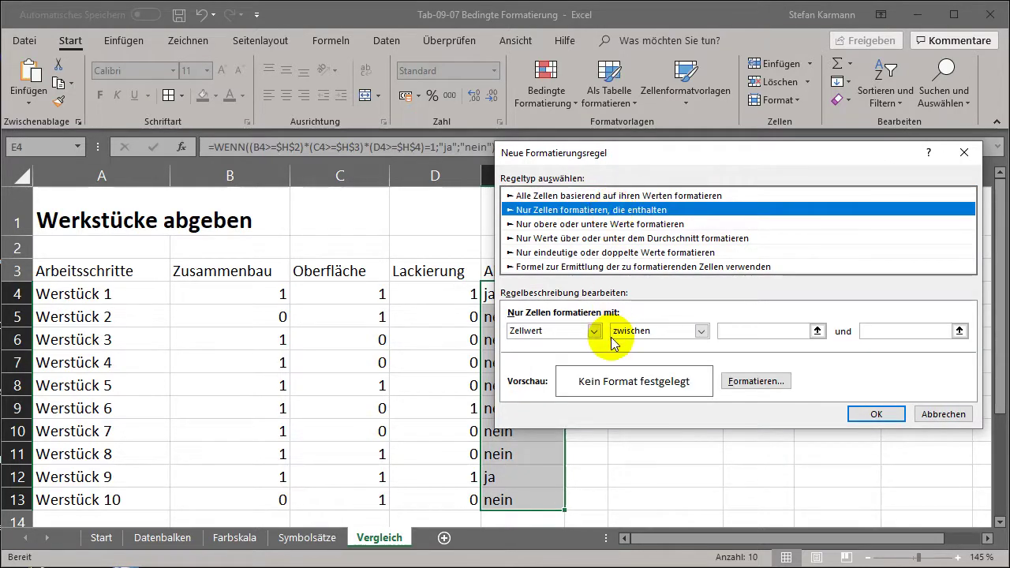
{"action": "left_click", "coordinate": [703, 332]}
{"action": "left_click", "coordinate": [663, 359]}
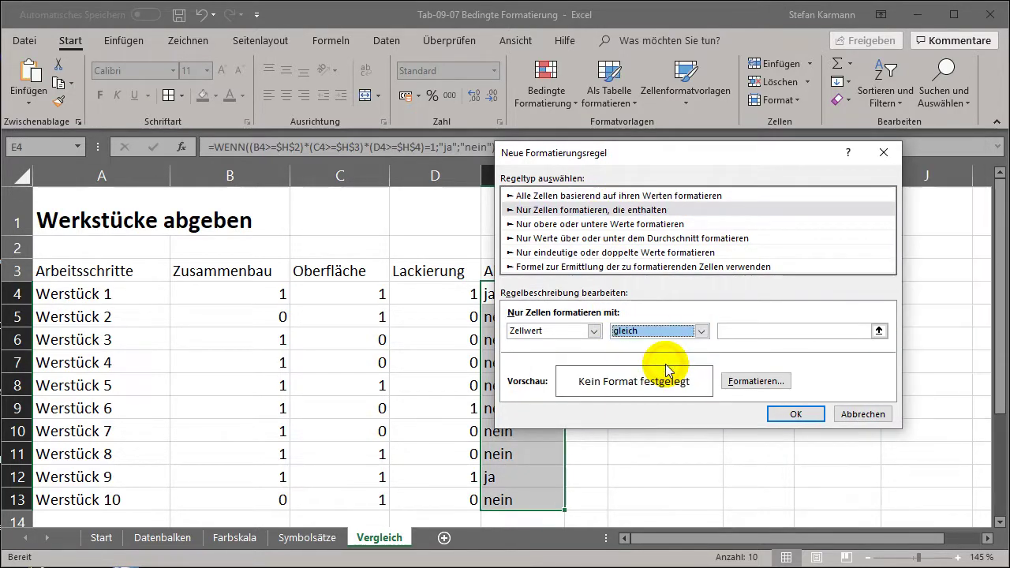
{"action": "left_click", "coordinate": [749, 332]}
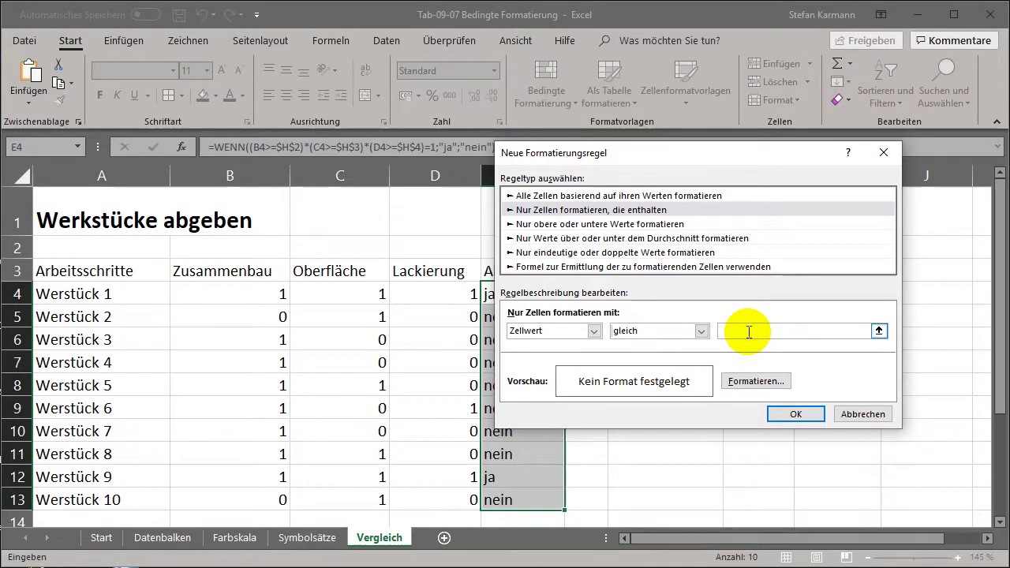
{"action": "type", "text": "ja"}
{"action": "left_click", "coordinate": [756, 382]}
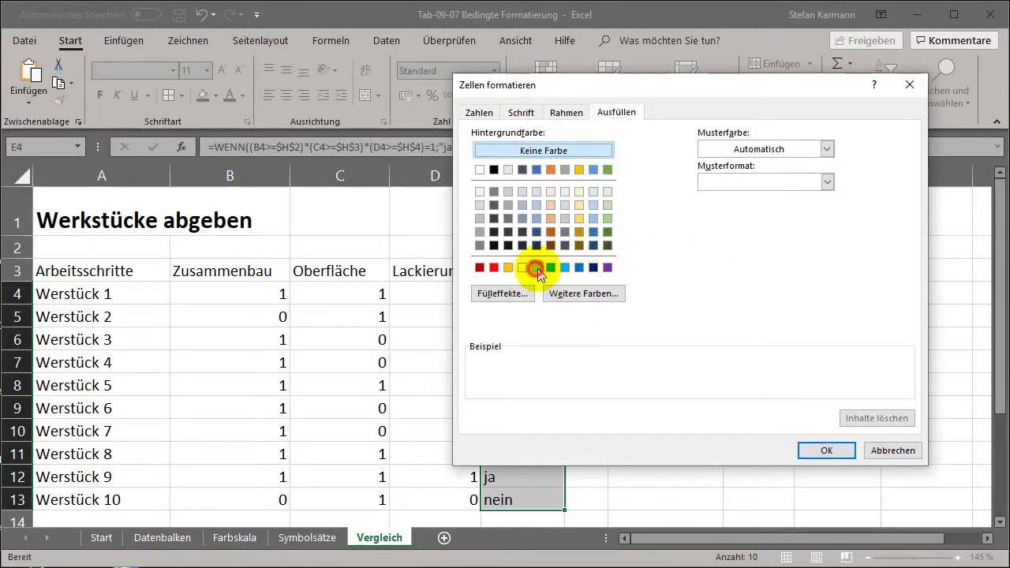
{"action": "left_click", "coordinate": [537, 268]}
{"action": "left_click", "coordinate": [826, 452]}
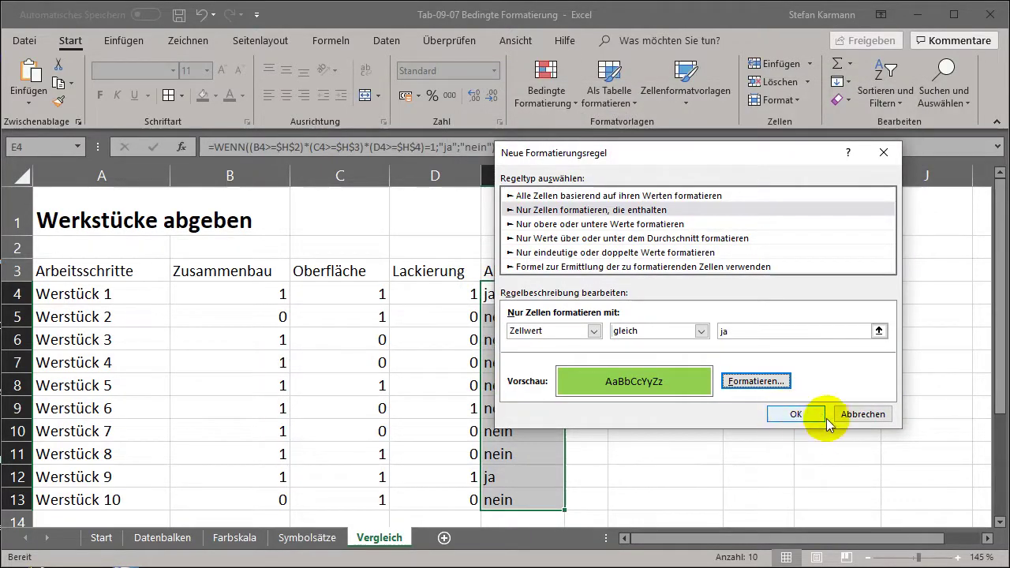
{"action": "left_click", "coordinate": [807, 415]}
{"action": "left_click", "coordinate": [746, 428]}
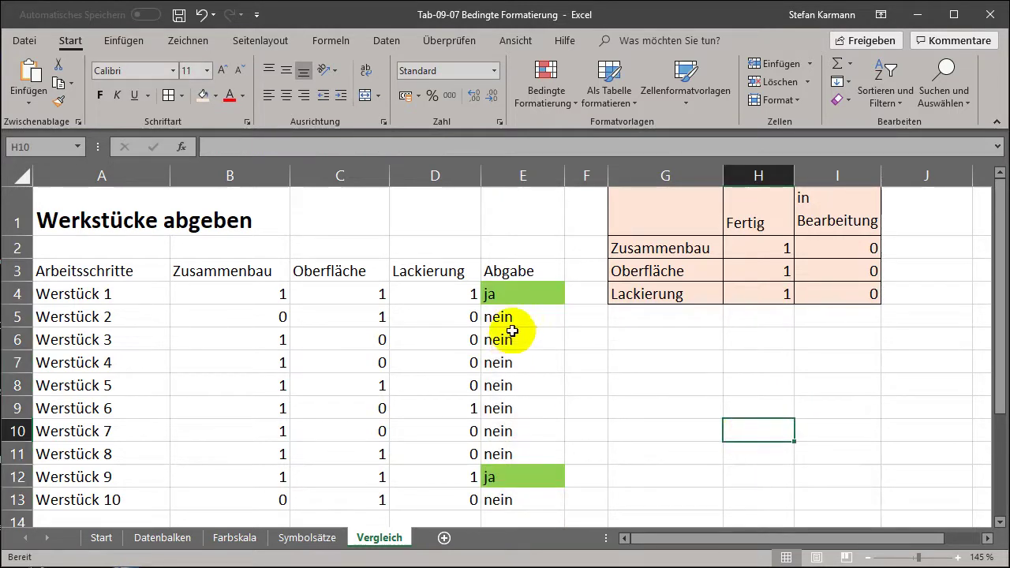